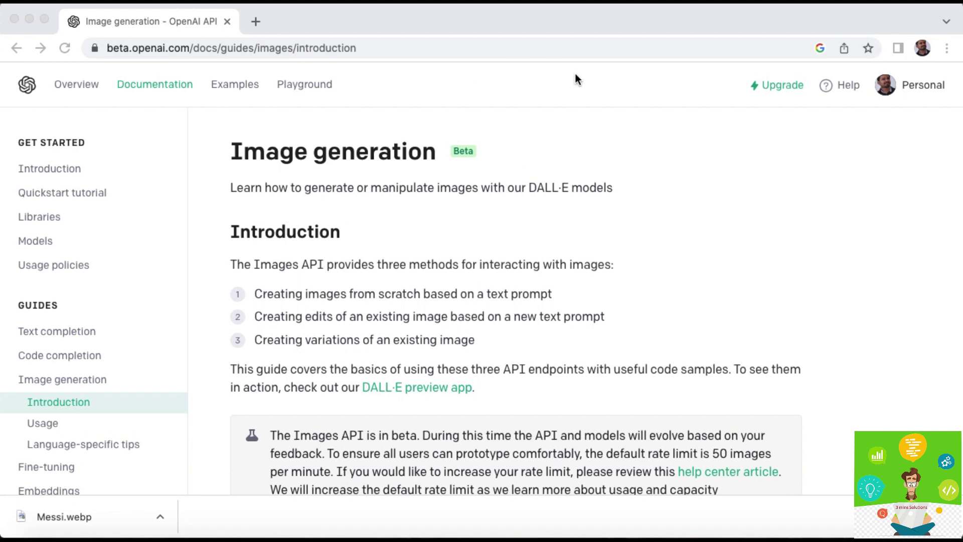
- Reload the Image generation guide page from the address bar
click(336, 48)
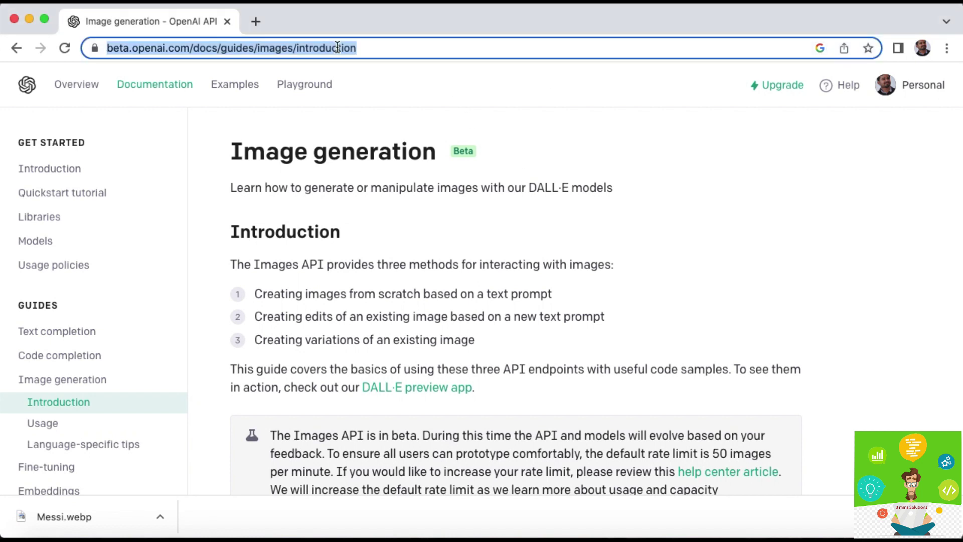
click(383, 51)
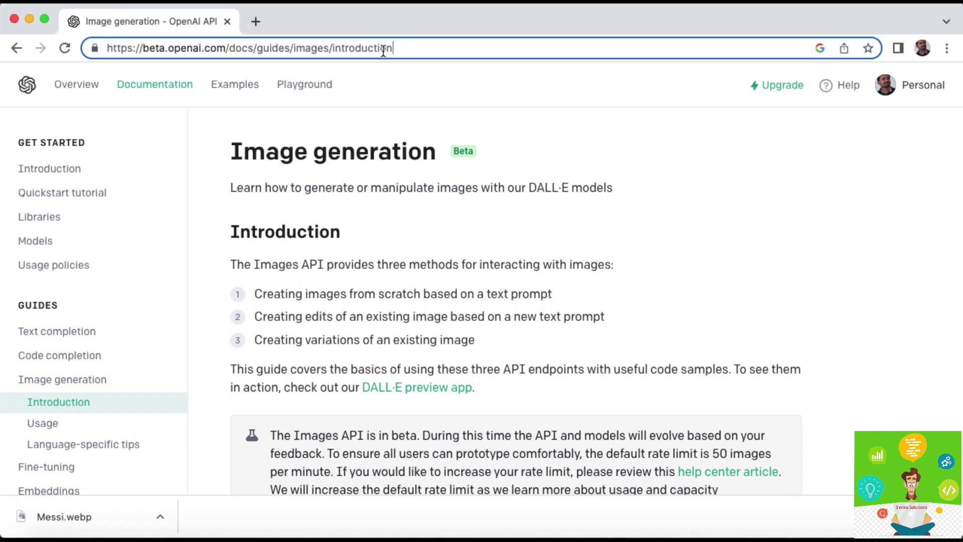
key(Return)
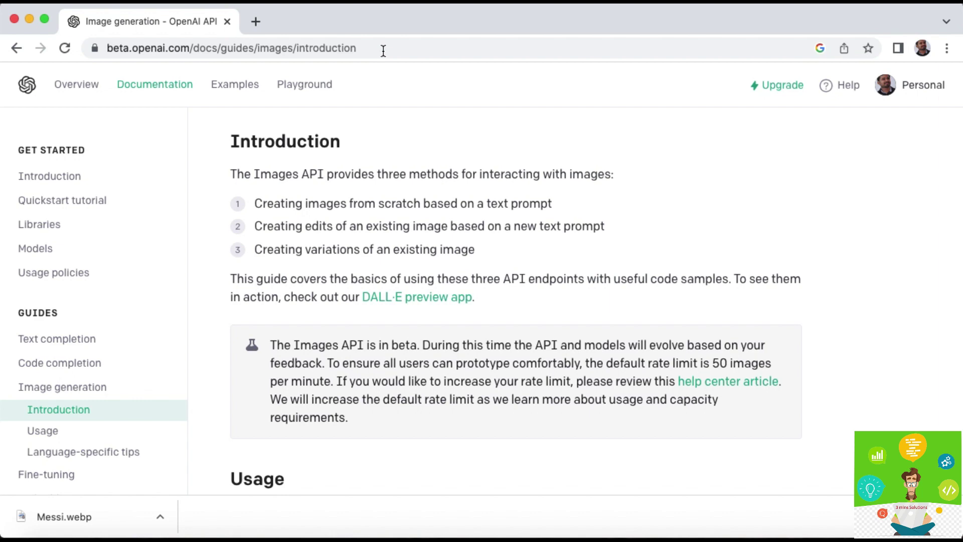
- Scroll to the beta note and highlight the 50 images per minute rate limit
scroll(441, 191, up, 2)
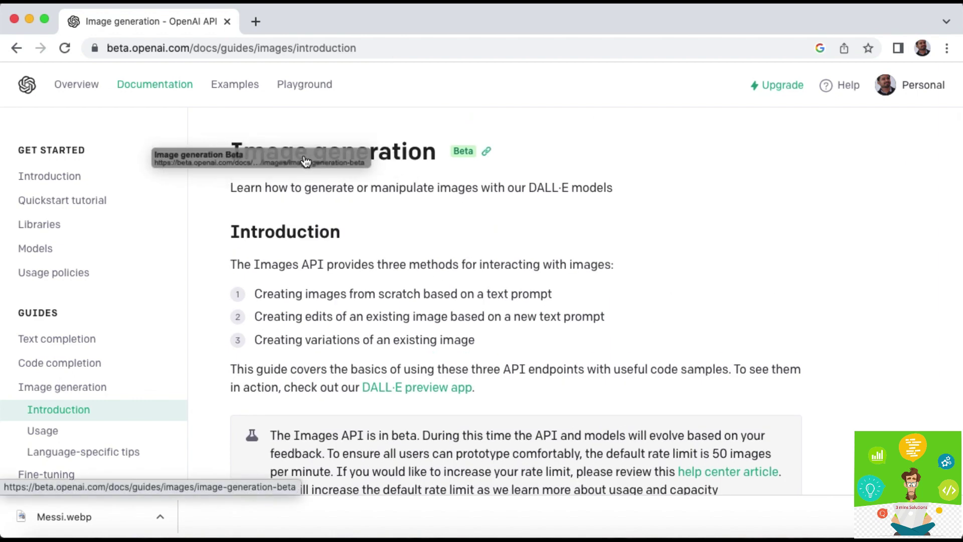
scroll(314, 205, down, 1)
scroll(314, 206, down, 2)
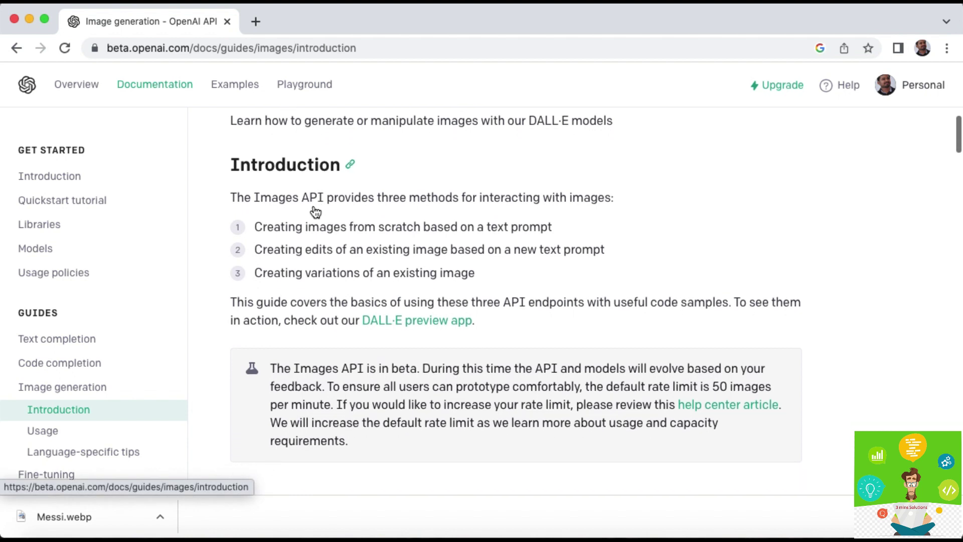
scroll(314, 205, down, 1)
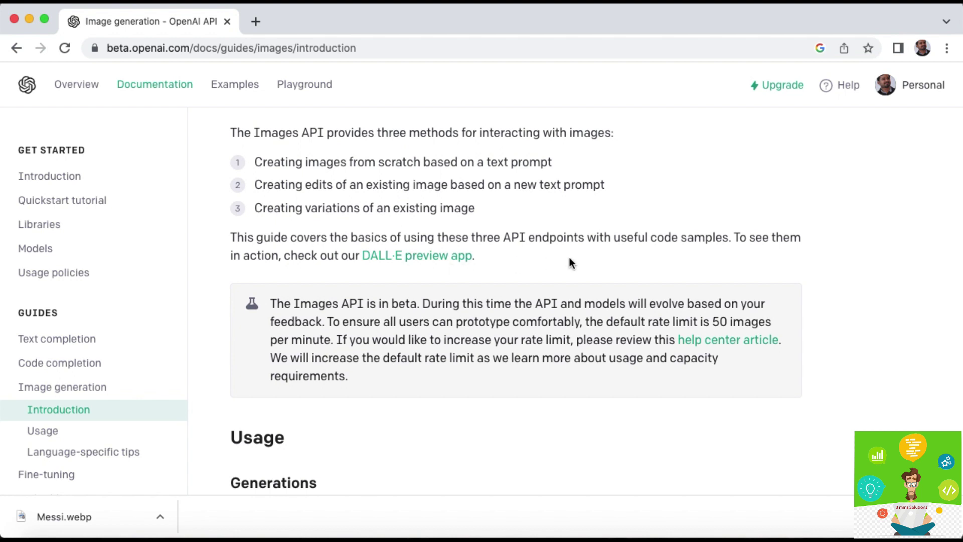
scroll(569, 257, down, 1)
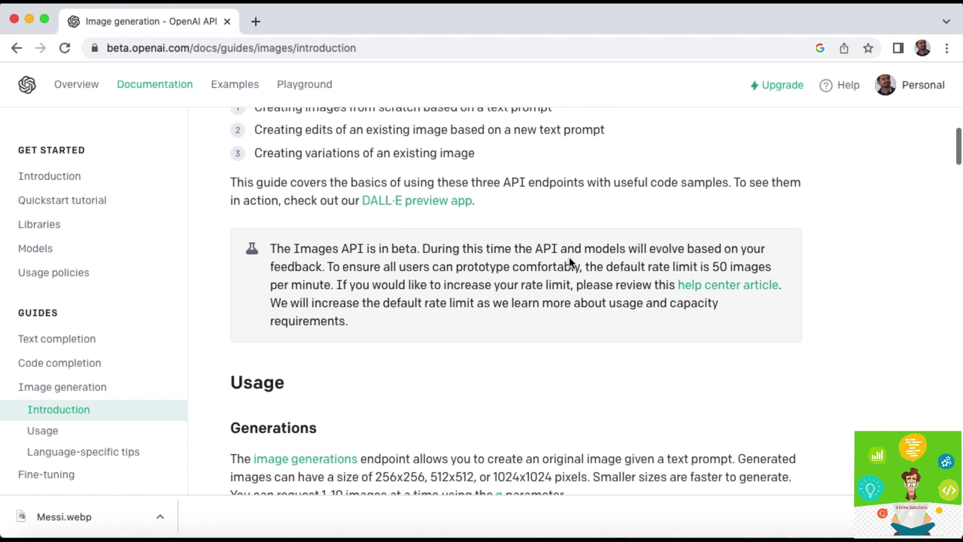
scroll(568, 257, down, 1)
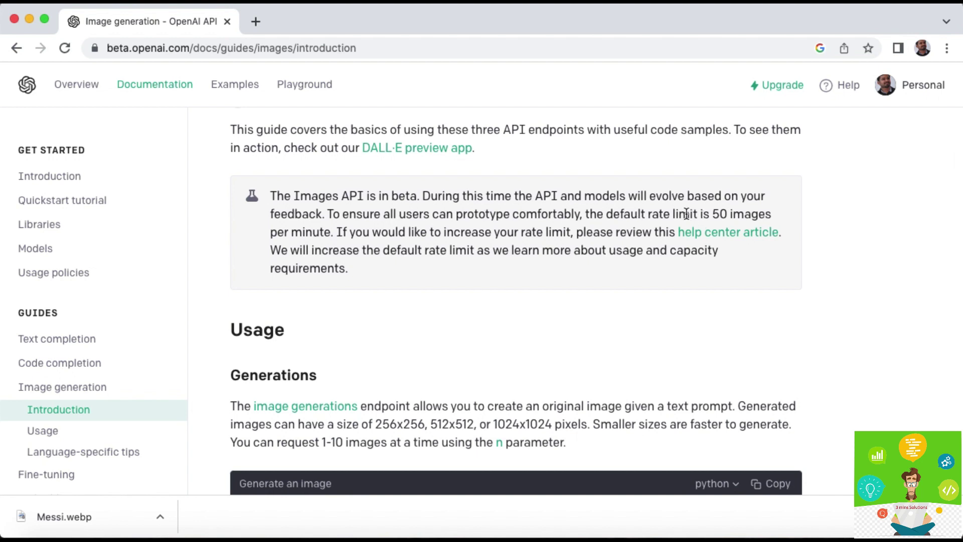
drag(712, 214, 764, 214)
- Highlight the supported image sizes in the Generations section
scroll(654, 307, down, 1)
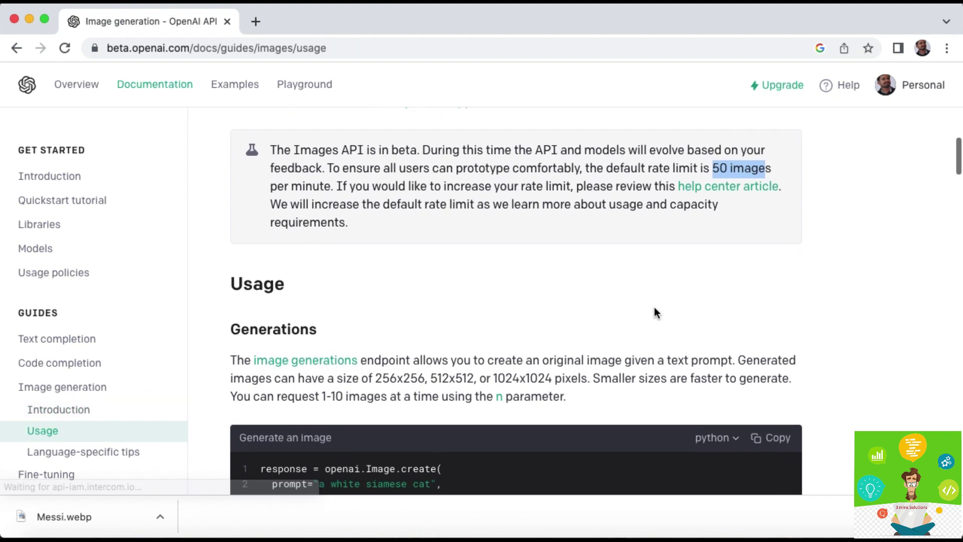
scroll(655, 312, down, 1)
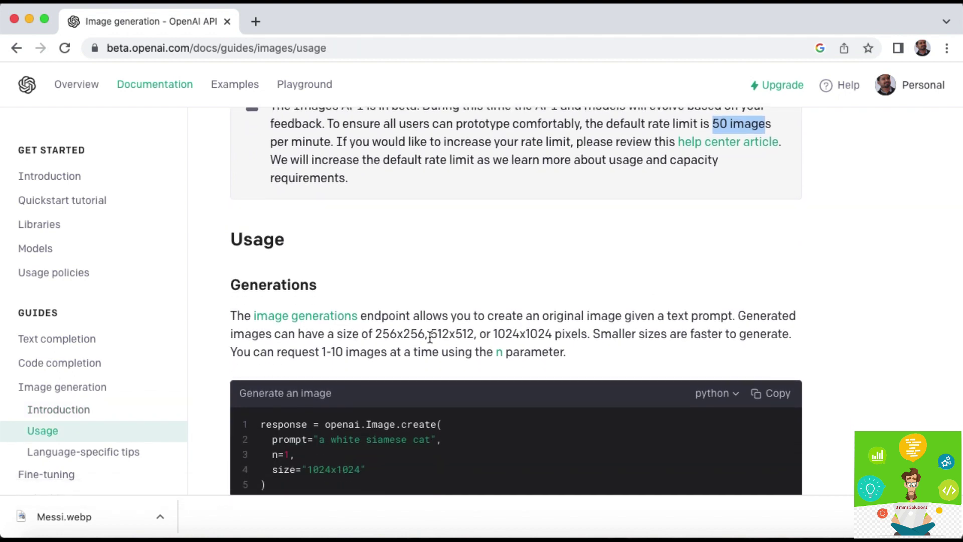
drag(376, 335, 561, 332)
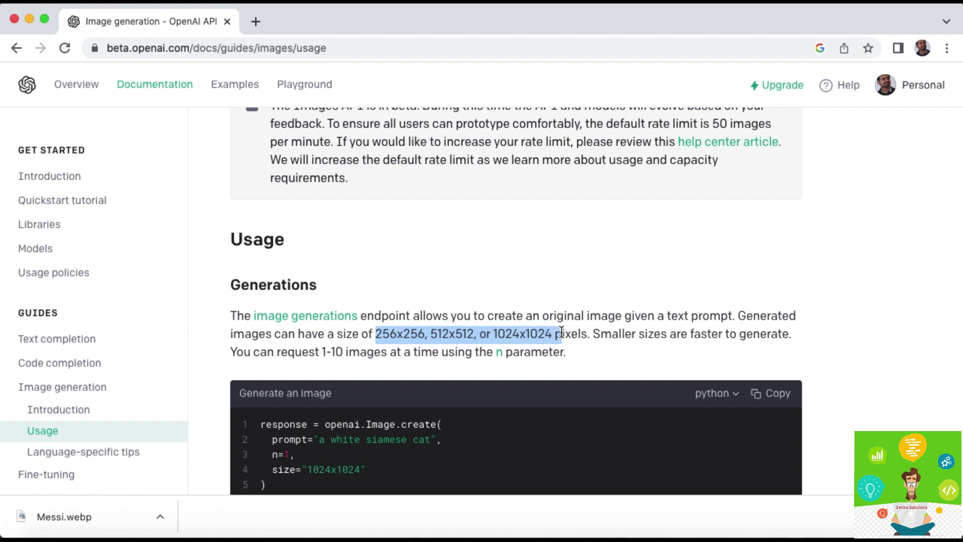
- Scroll through the rest of the Image generation guide
scroll(520, 357, down, 1)
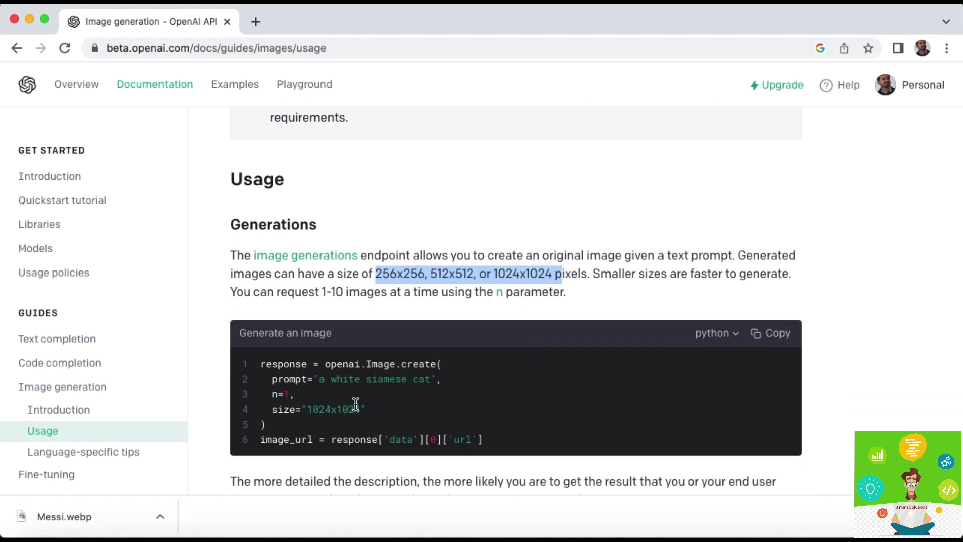
scroll(389, 413, down, 1)
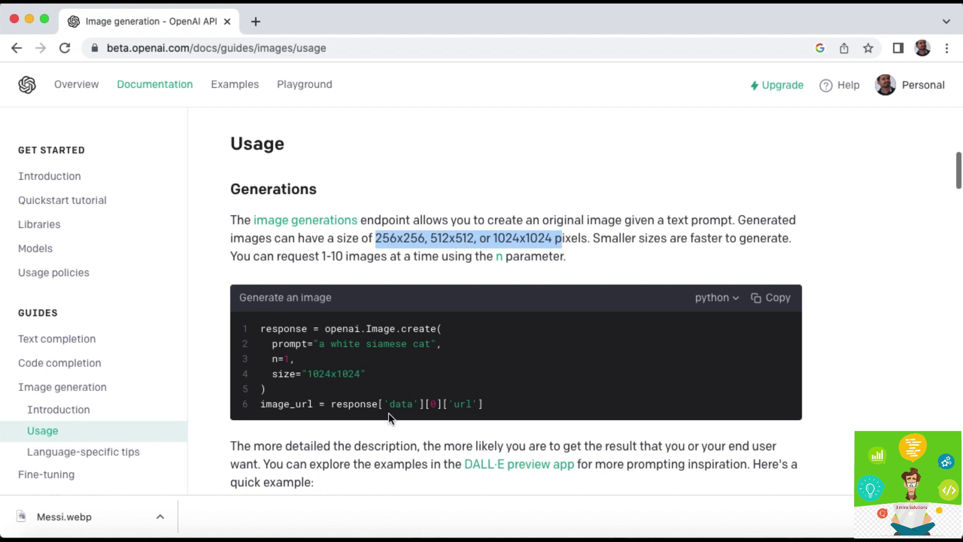
scroll(388, 413, down, 1)
scroll(388, 413, down, 1)
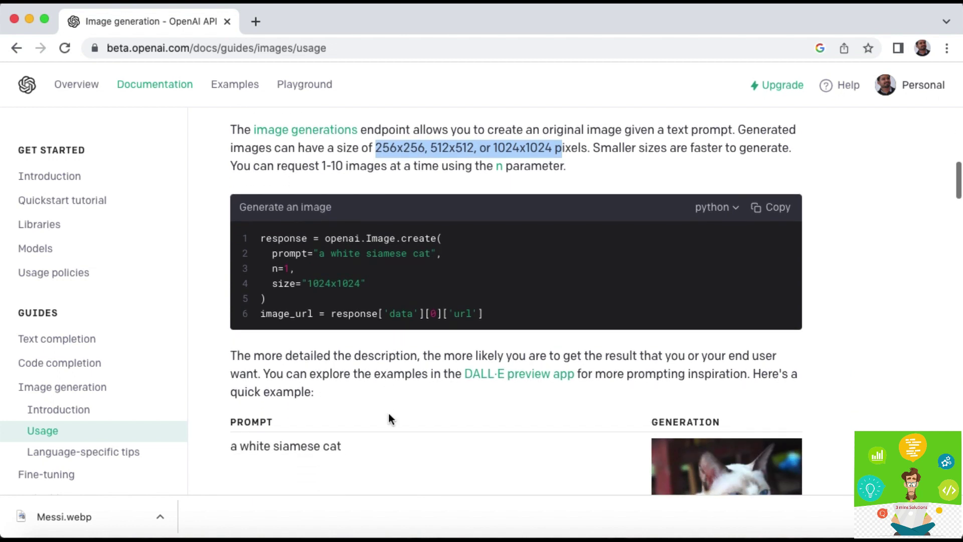
scroll(388, 418, down, 1)
scroll(389, 419, down, 1)
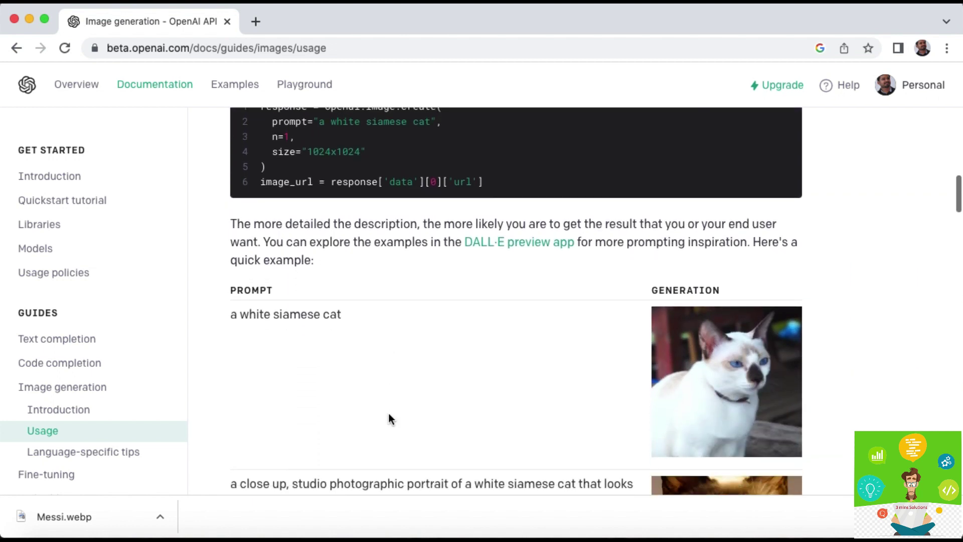
scroll(389, 419, down, 2)
scroll(389, 418, down, 1)
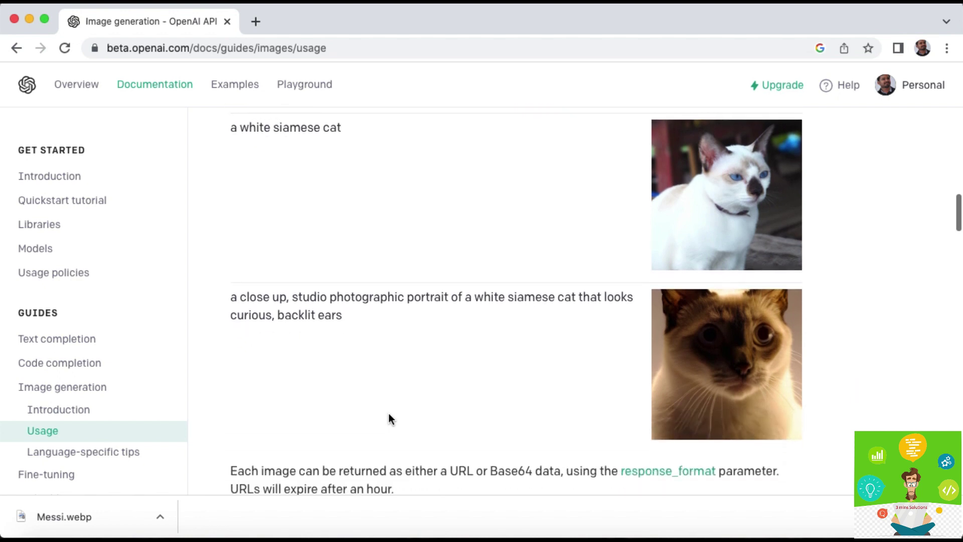
scroll(388, 419, down, 1)
scroll(388, 419, down, 1)
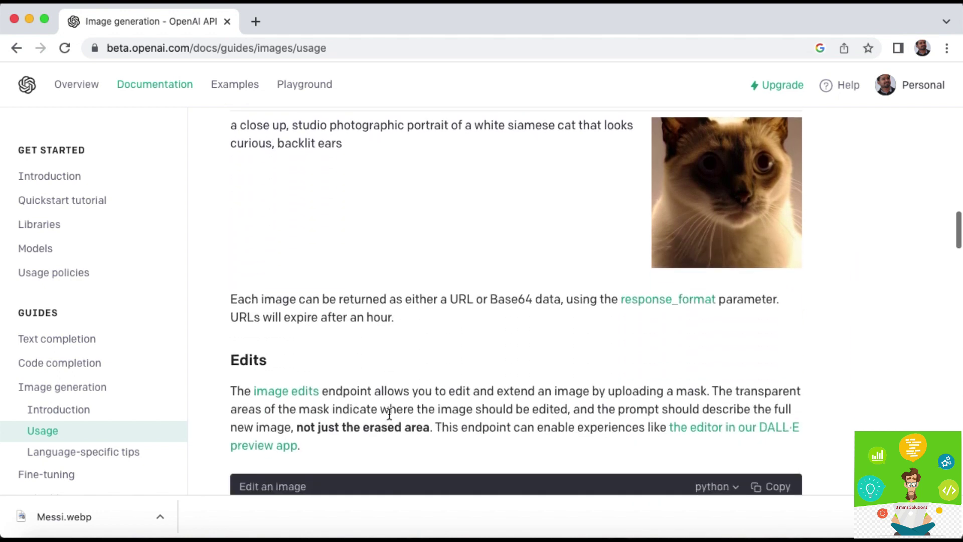
scroll(293, 392, down, 2)
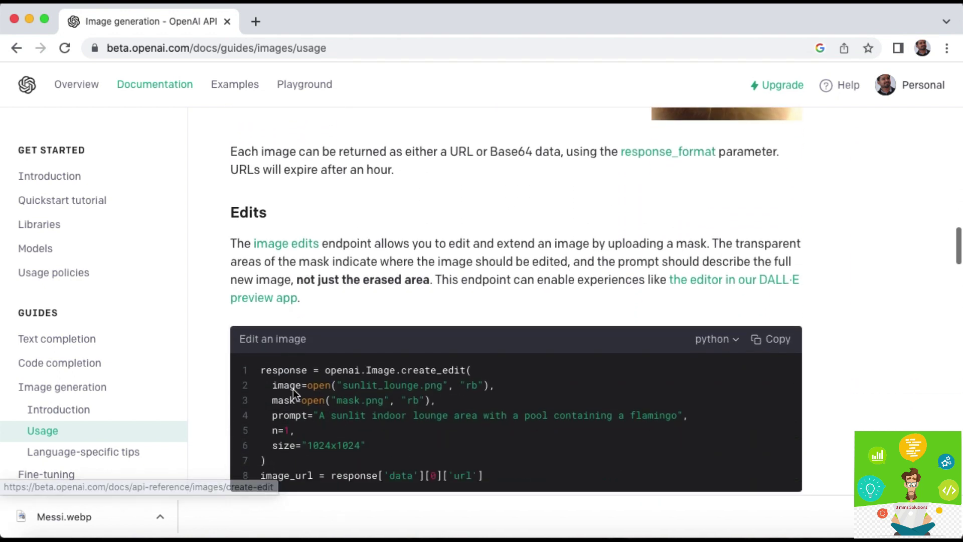
scroll(293, 389, down, 4)
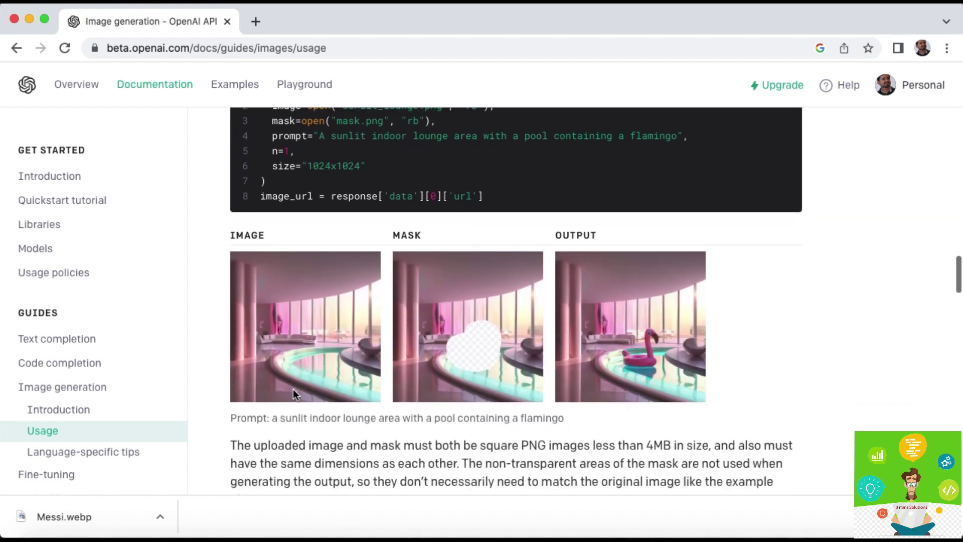
scroll(293, 390, down, 3)
scroll(293, 389, down, 2)
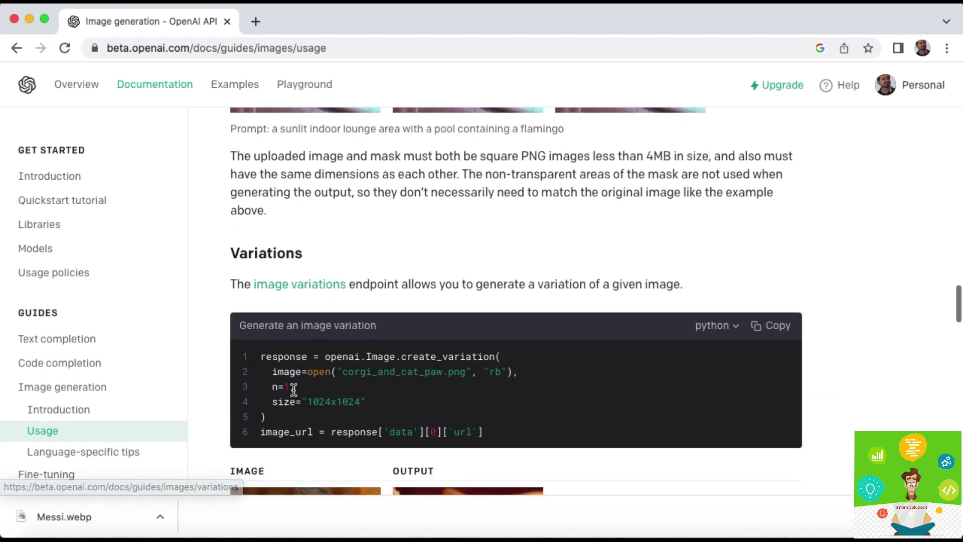
scroll(293, 389, down, 4)
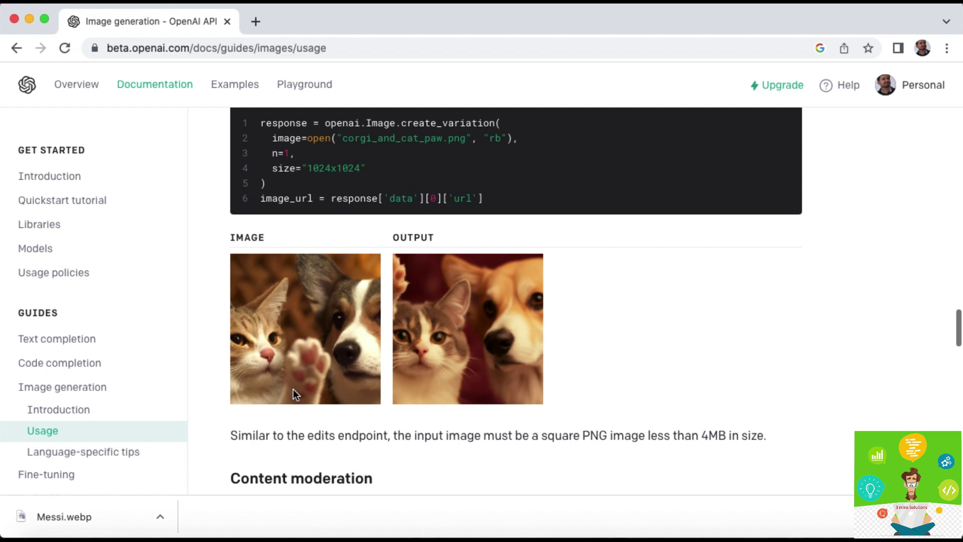
scroll(295, 394, down, 7)
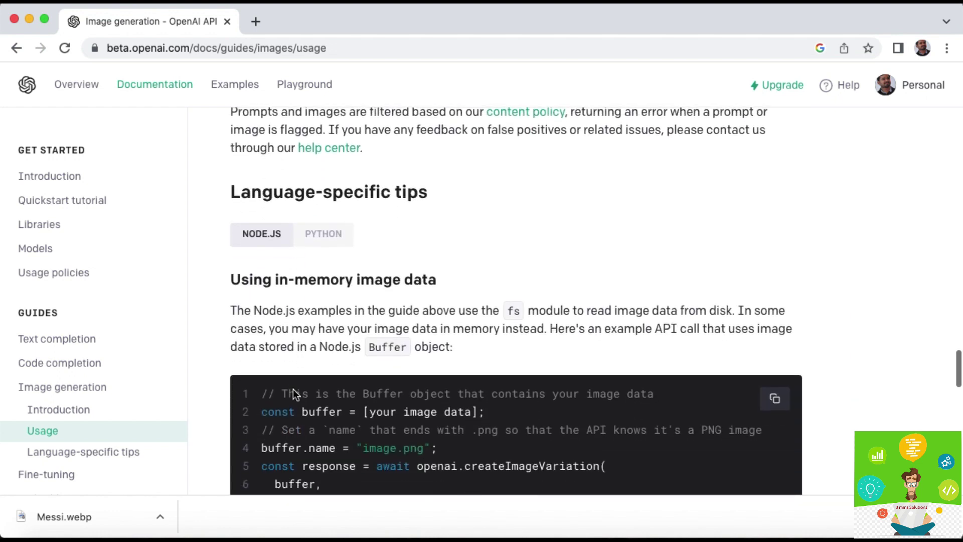
scroll(294, 394, down, 8)
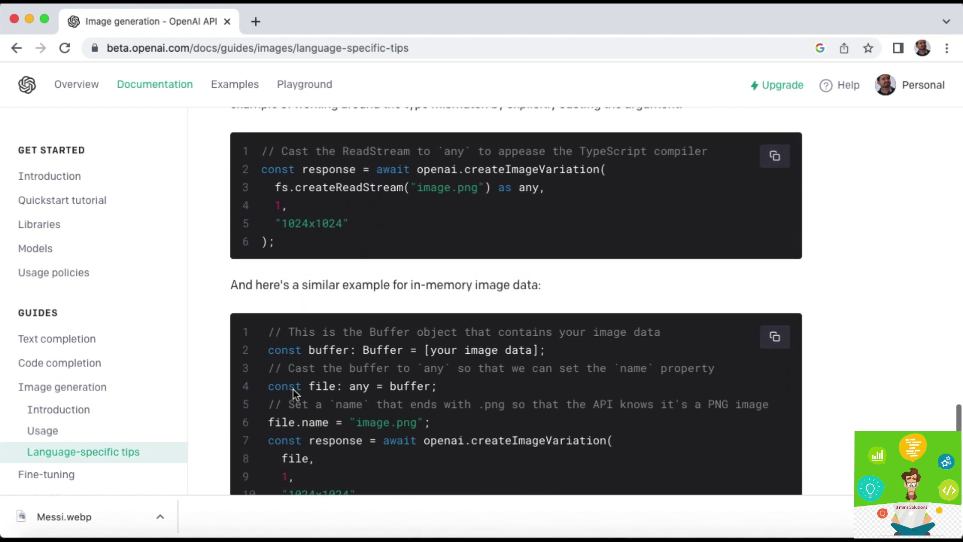
scroll(293, 389, down, 10)
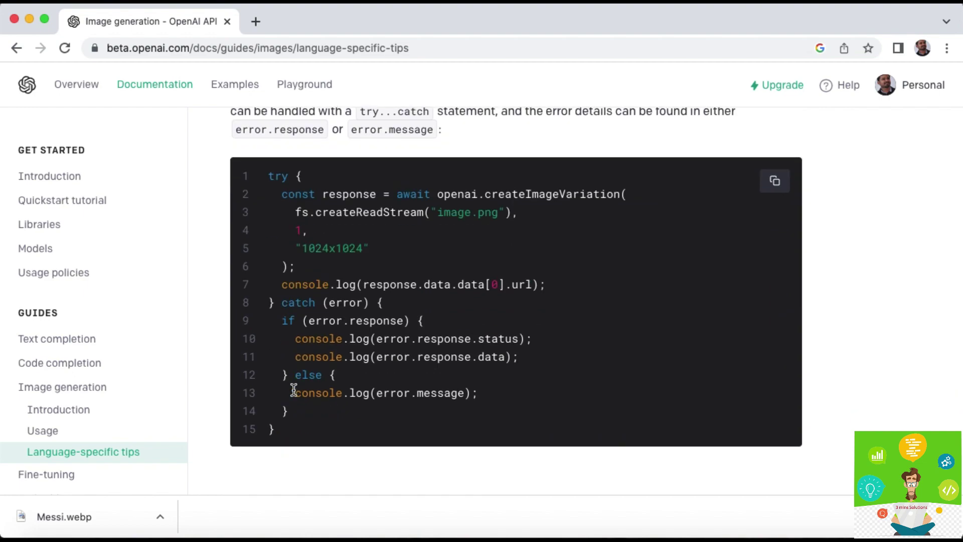
scroll(293, 389, up, 20)
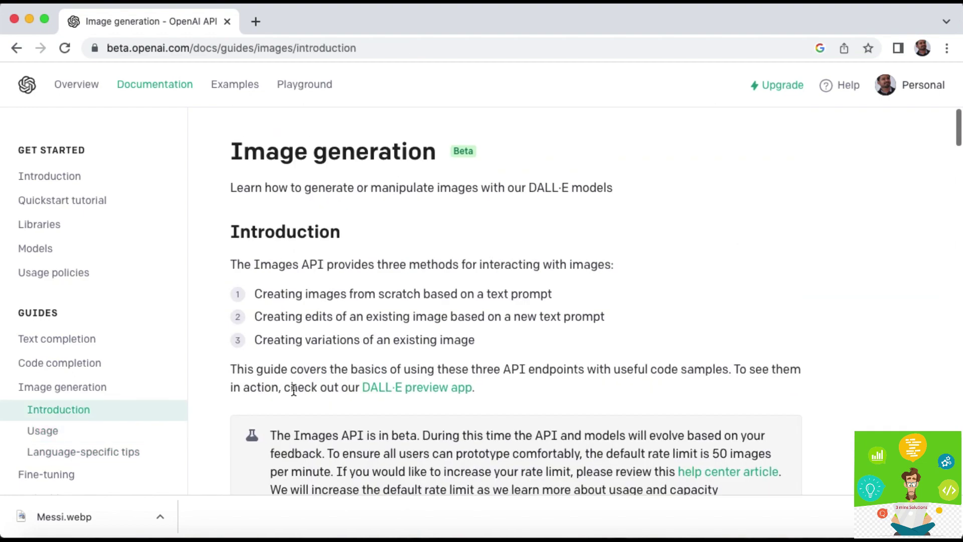
scroll(293, 389, down, 1)
- In the DALL·E preview app, generate images for the prompt 'Robot driving a car'
click(422, 331)
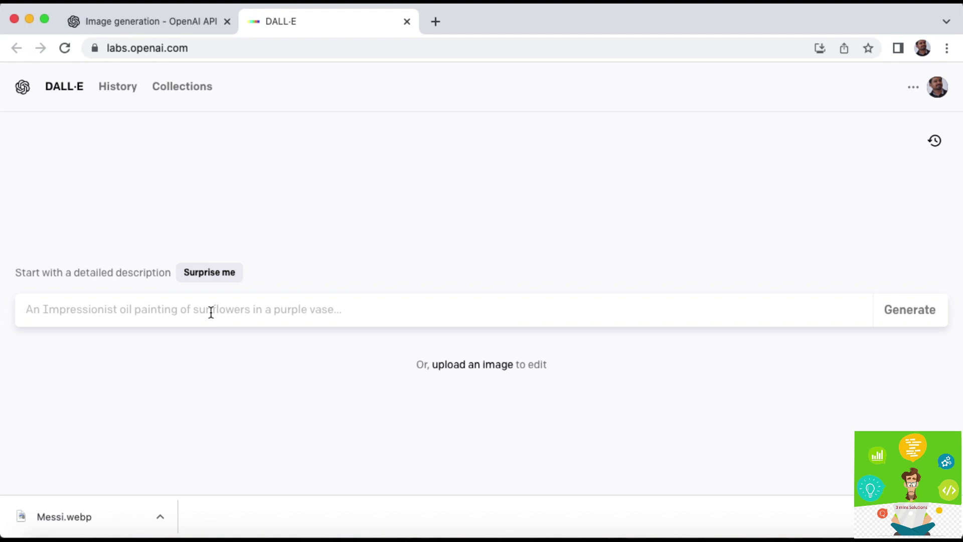
text(Ro)
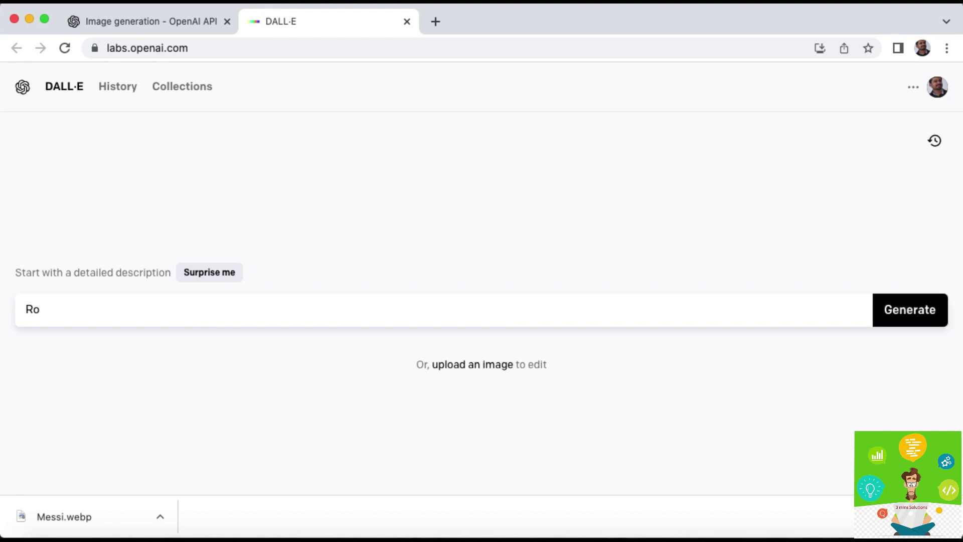
text(bot driving a car)
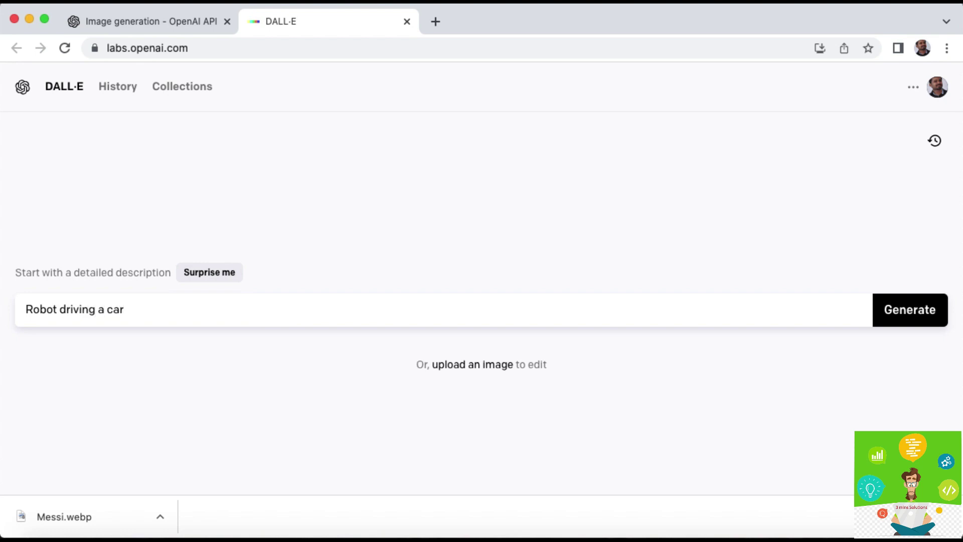
click(910, 316)
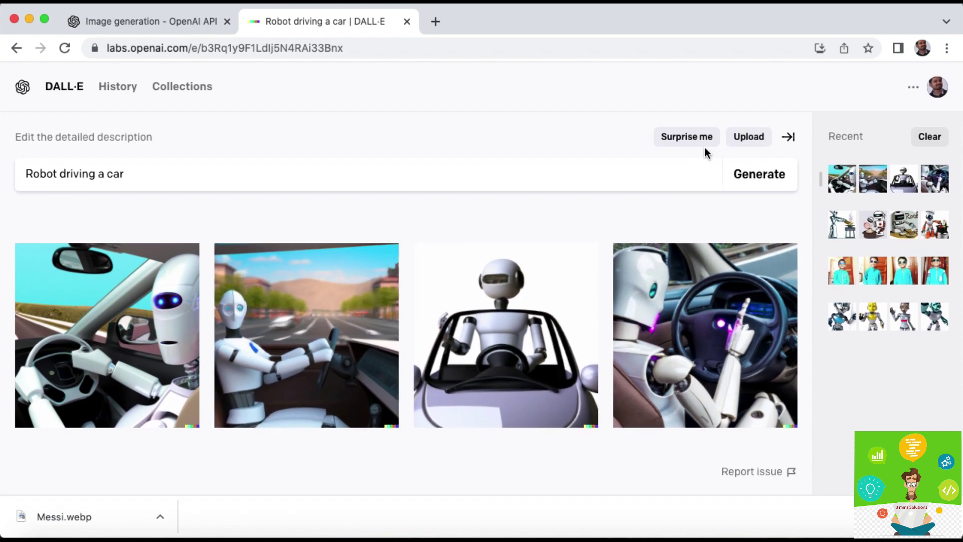
- Upload Messi.webp from the Downloads folder
click(749, 137)
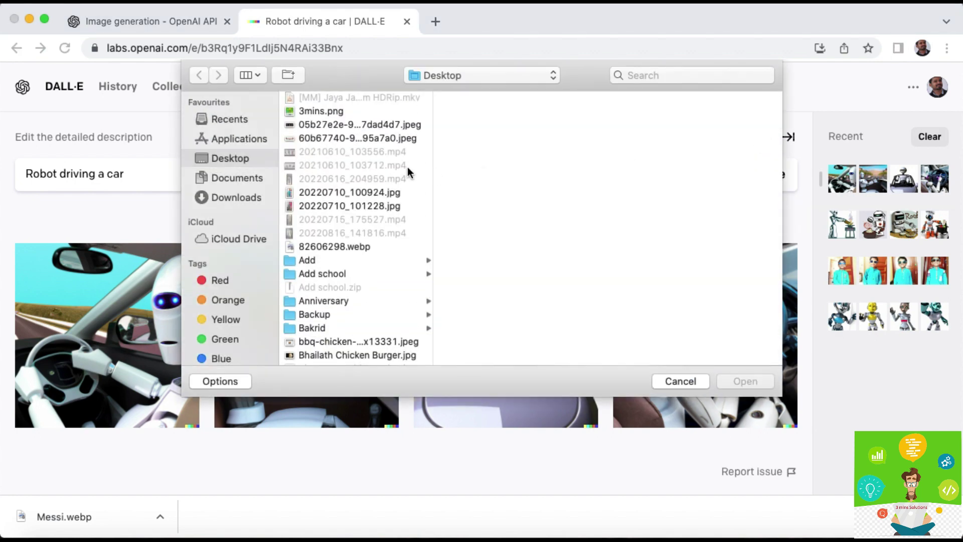
click(231, 203)
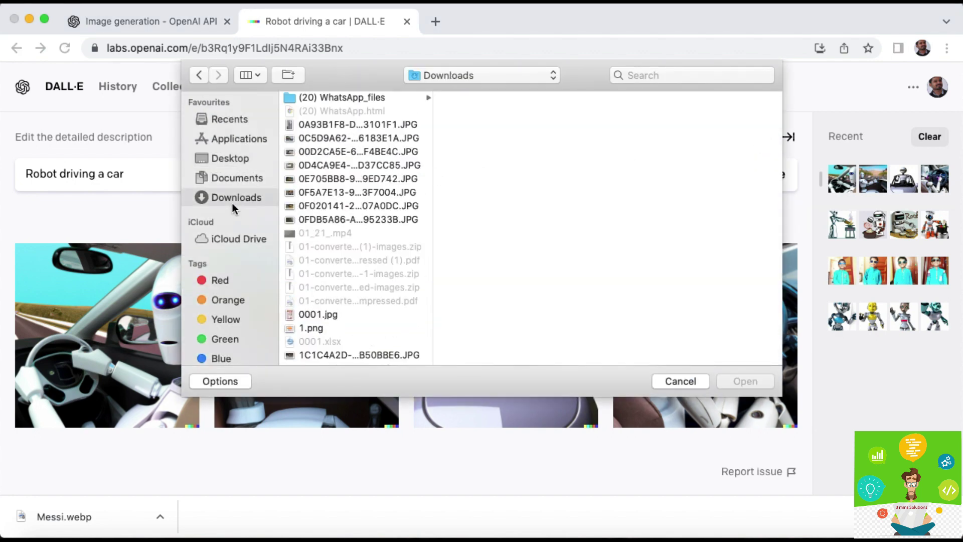
click(324, 191)
key(m)
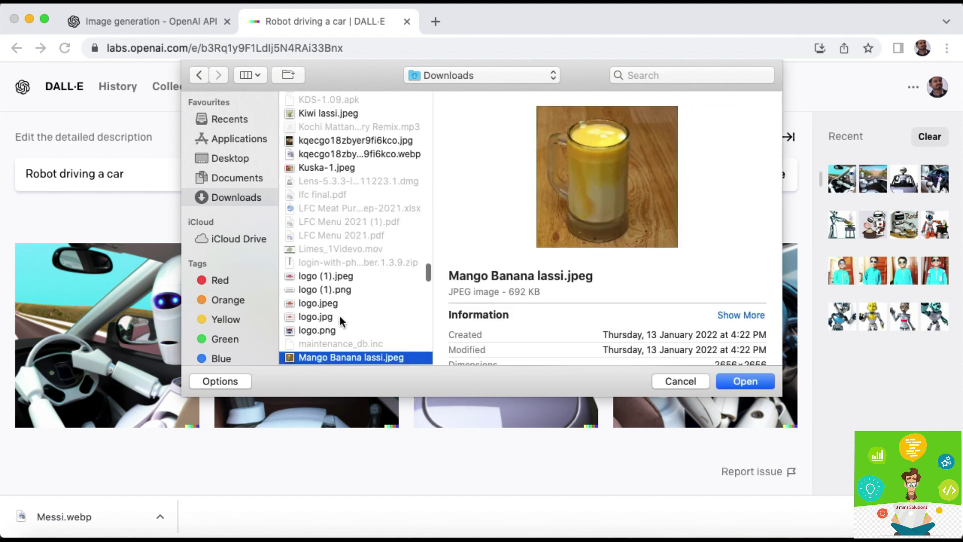
scroll(339, 316, down, 3)
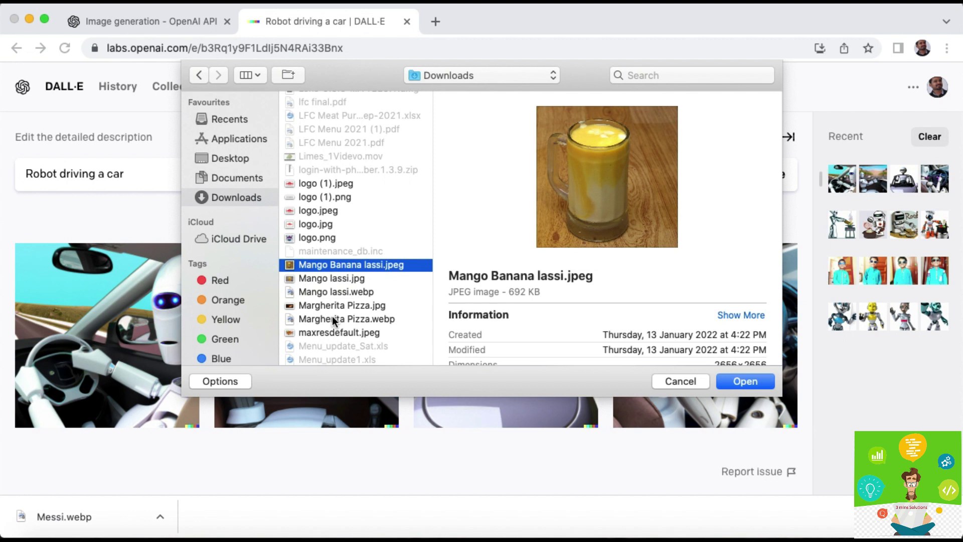
key(m)
key(e)
key(s)
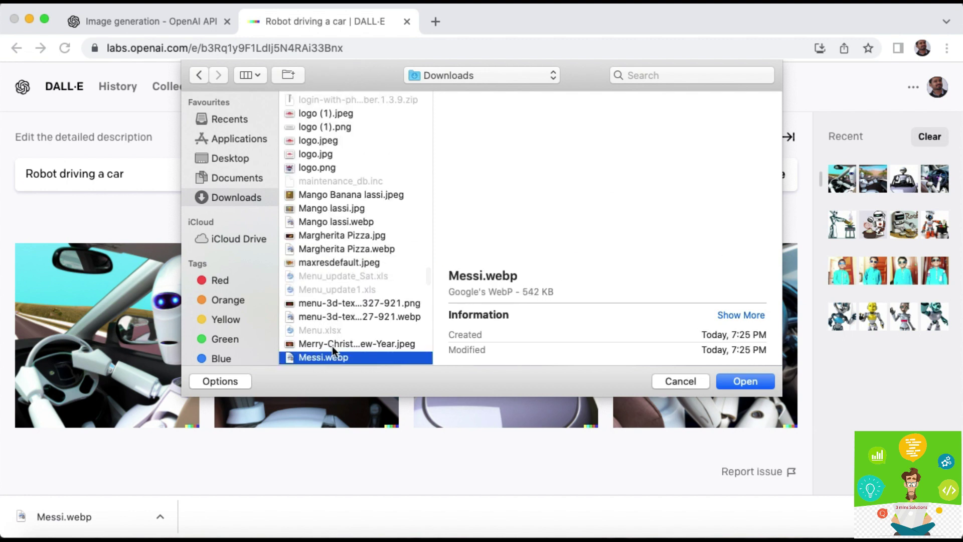
scroll(441, 314, down, 1)
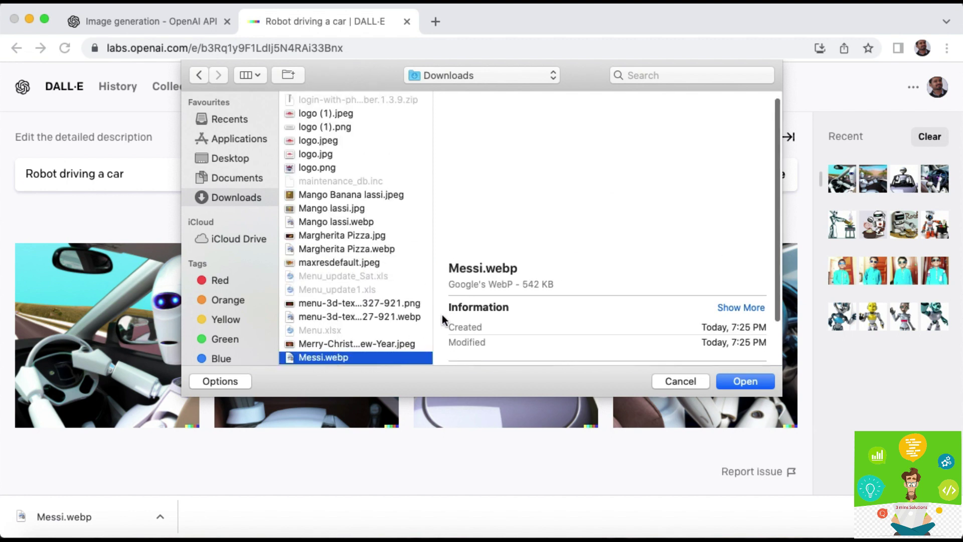
key(Return)
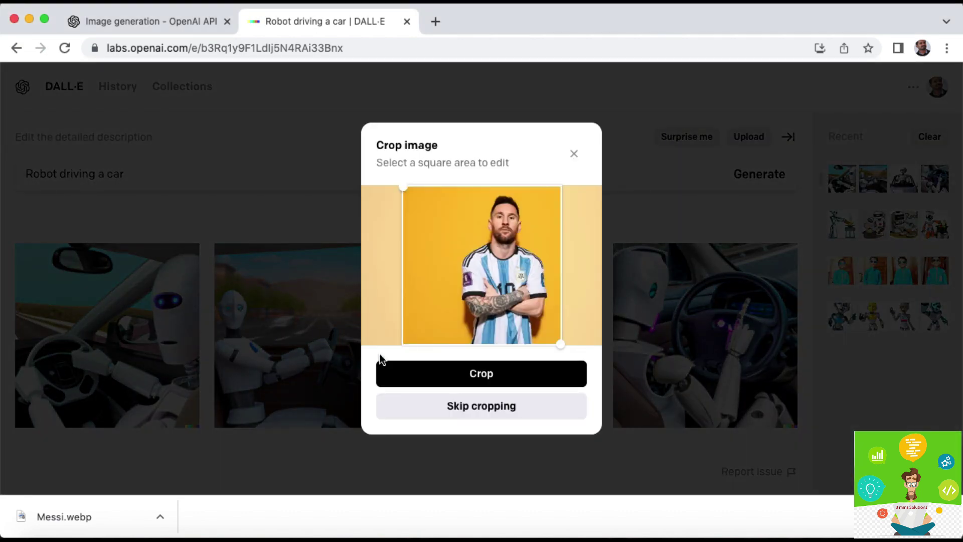
- Crop the Messi photo to a square and generate four variations of it
click(482, 374)
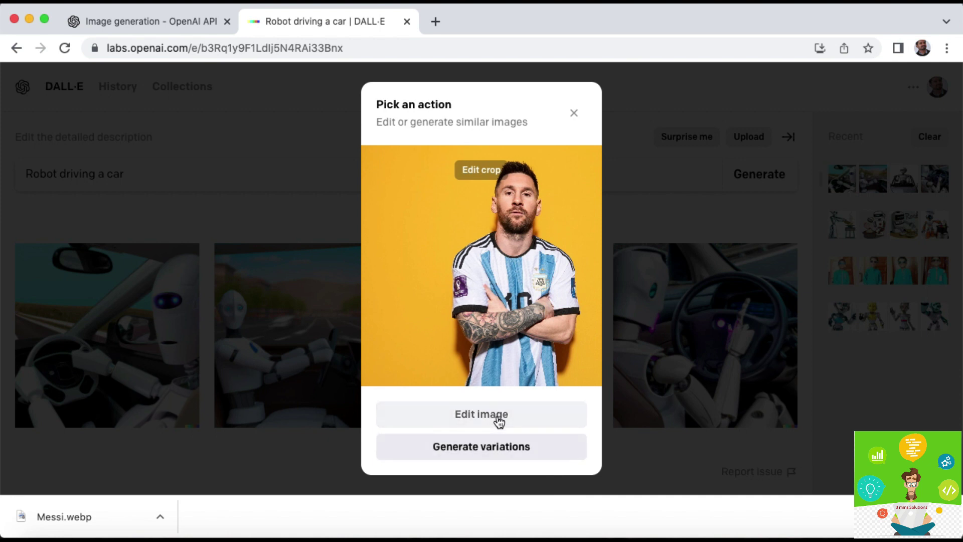
click(496, 449)
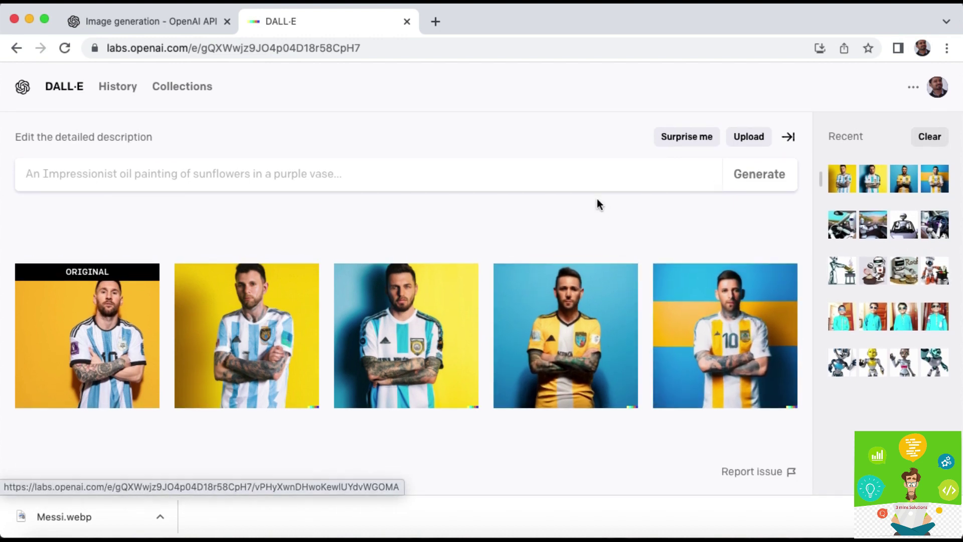
- Browse the History of past generations, then go to the Collections page
scroll(357, 115, up, 1)
click(122, 91)
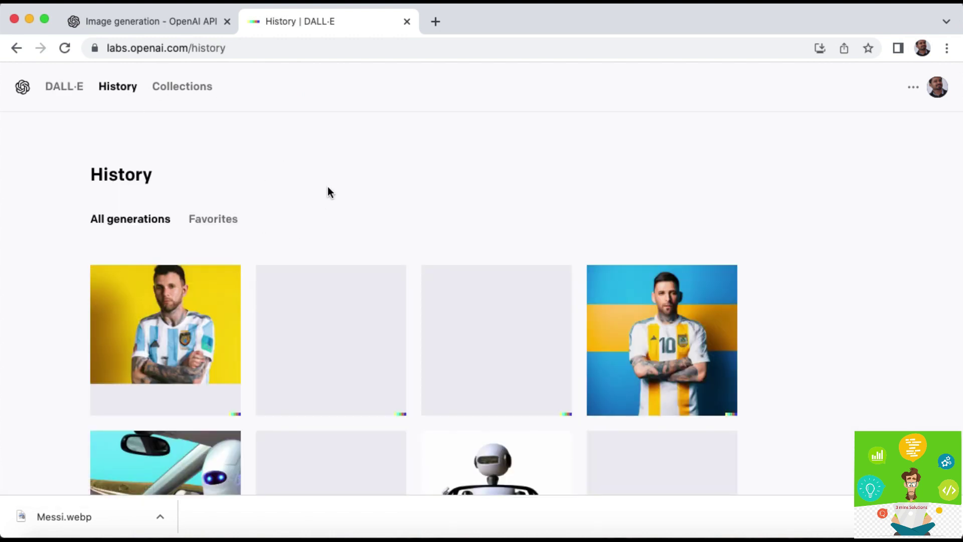
scroll(356, 238, down, 5)
scroll(356, 236, up, 4)
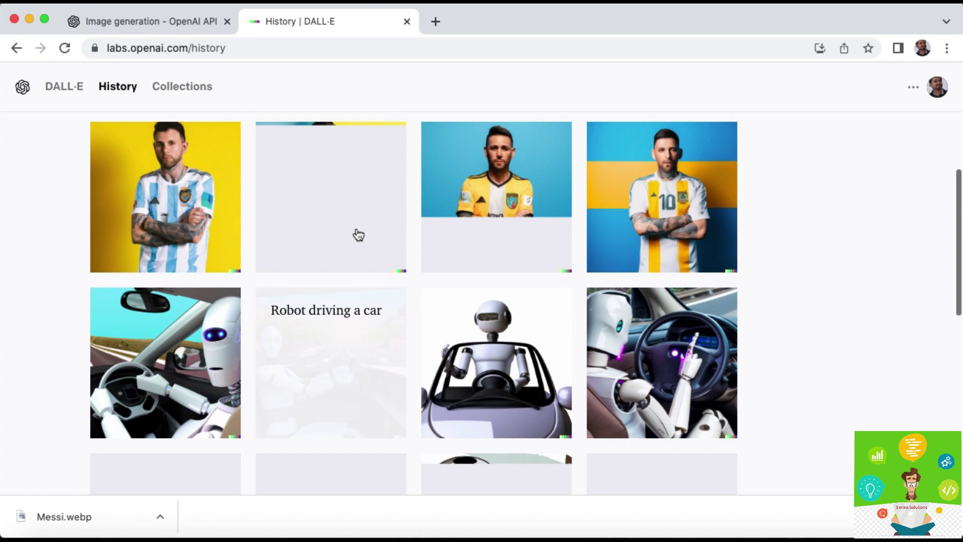
scroll(357, 232, down, 10)
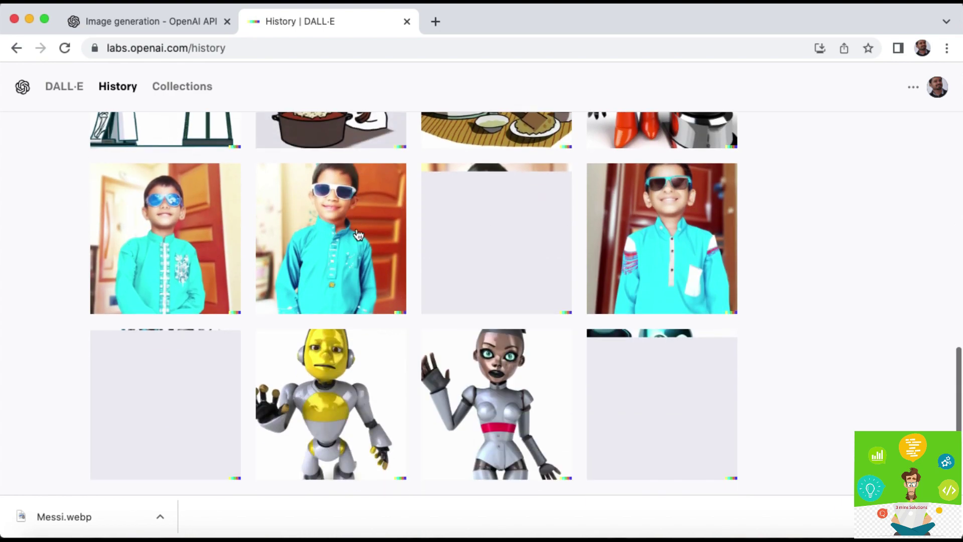
scroll(356, 231, up, 7)
scroll(356, 231, up, 3)
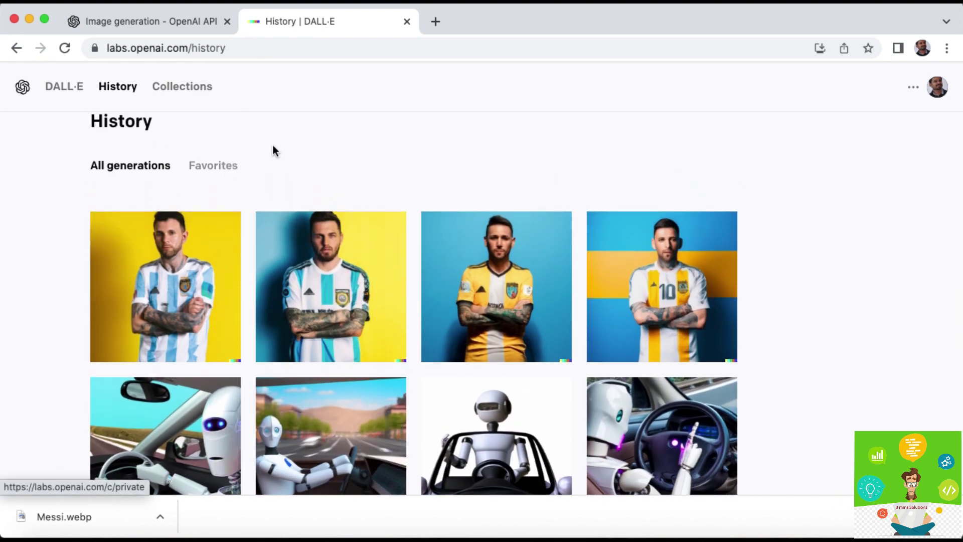
click(194, 89)
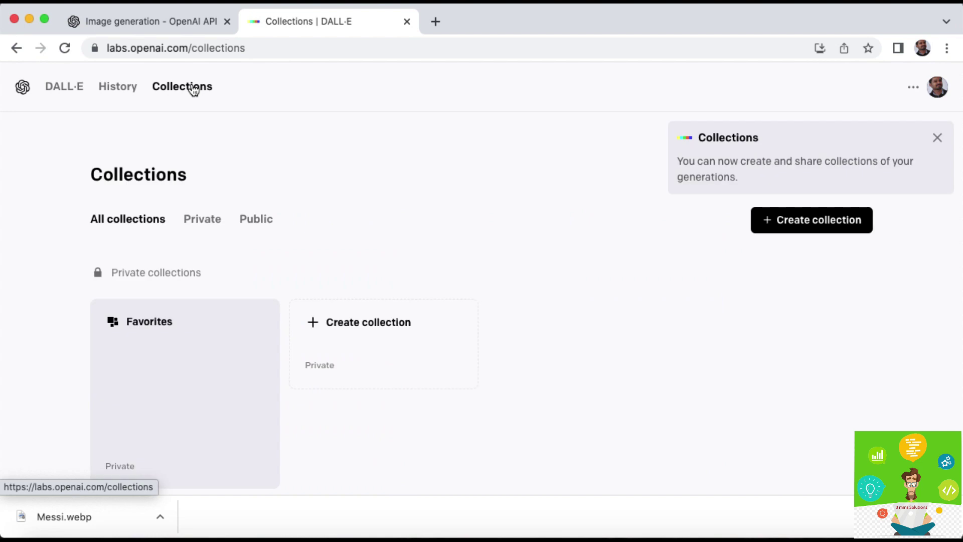